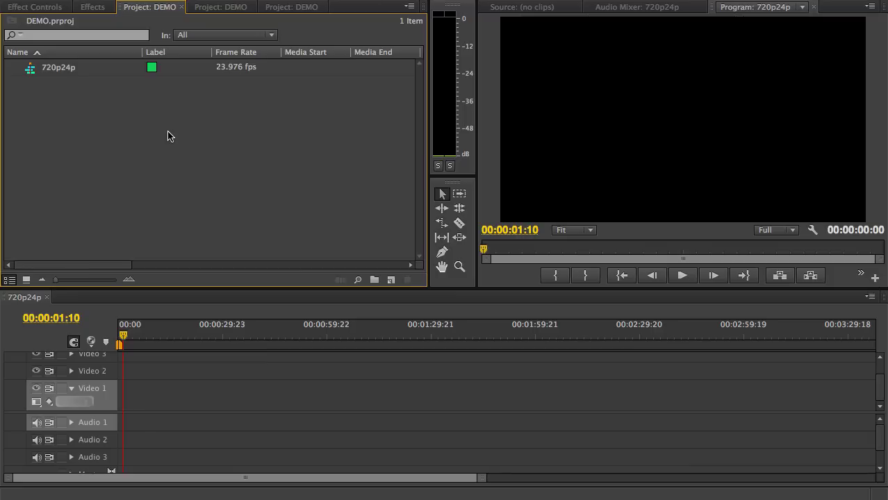
Import Shot #1.mov, Shot #2.mov and Shot #3.mov from the Project panel's Import dialog.
{"action": "right_click", "coordinate": [288, 173]}
{"action": "left_click", "coordinate": [328, 239]}
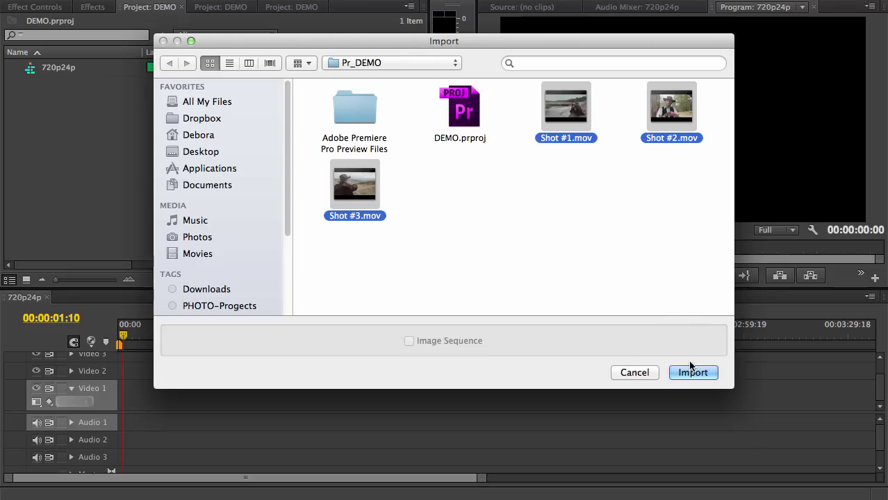
{"action": "left_click", "coordinate": [692, 372]}
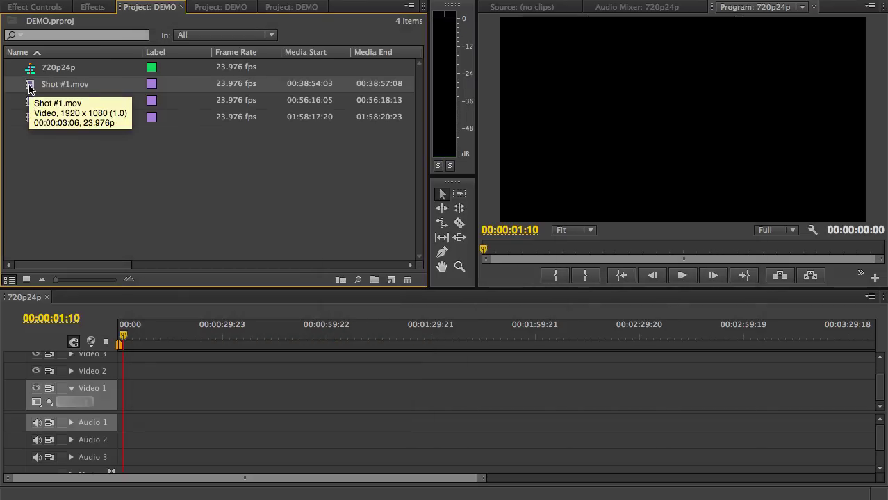
{"action": "mouse_move", "coordinate": [32, 69]}
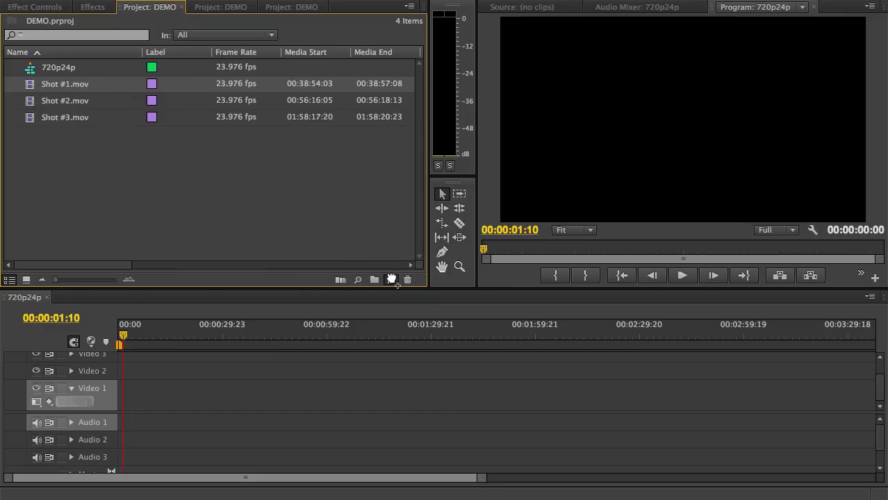
Create a sequence from Shot #1.mov and append Shot #2 and Shot #3 on Video 1.
{"action": "left_click_drag", "start_coordinate": [392, 279], "coordinate": [391, 280]}
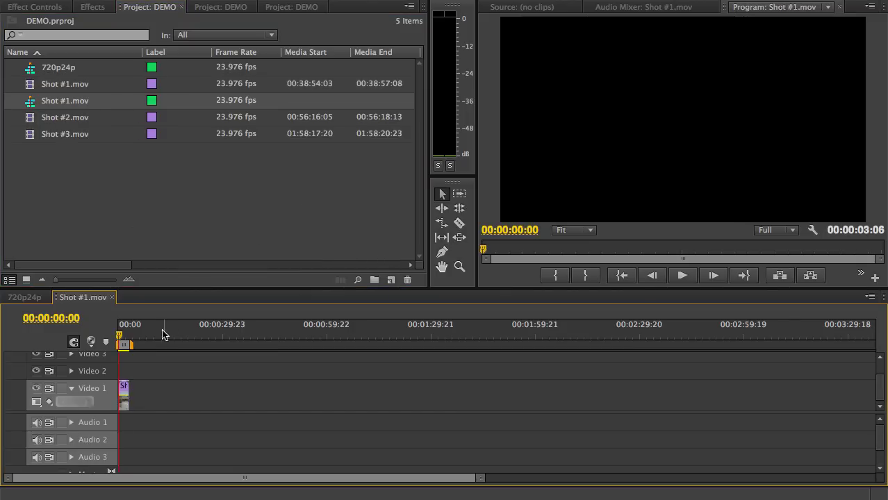
{"action": "left_click", "coordinate": [31, 124]}
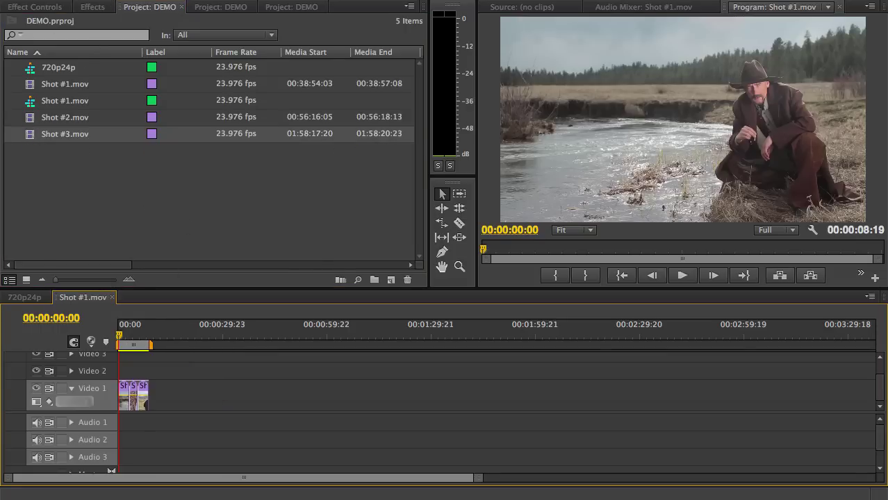
{"action": "left_click", "coordinate": [104, 0]}
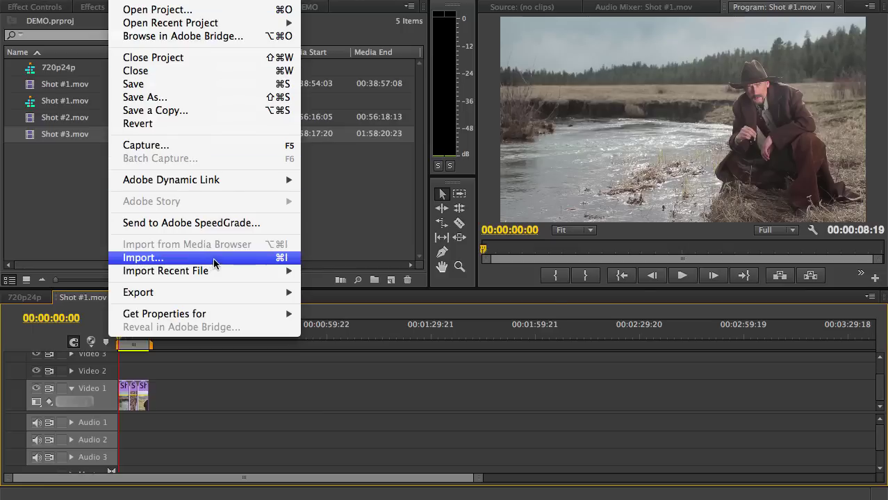
Open the media export settings and choose the HD 1080p 23.976 preset.
{"action": "mouse_move", "coordinate": [239, 292]}
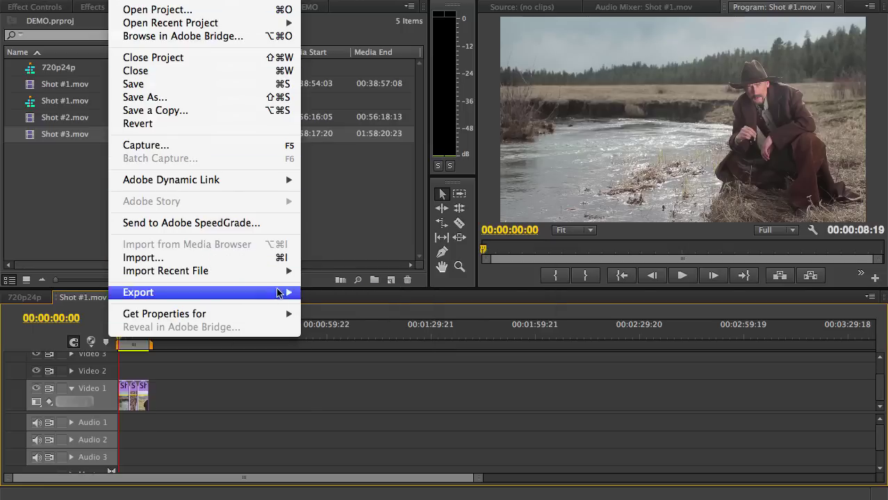
{"action": "left_click", "coordinate": [332, 292]}
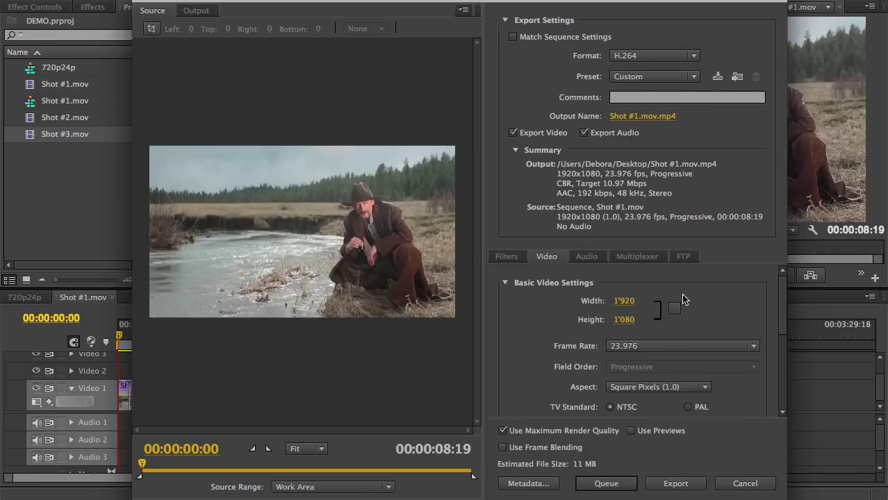
{"action": "left_click", "coordinate": [698, 78]}
{"action": "scroll", "coordinate": [505, 480], "scroll_direction": "down", "scroll_amount": 15}
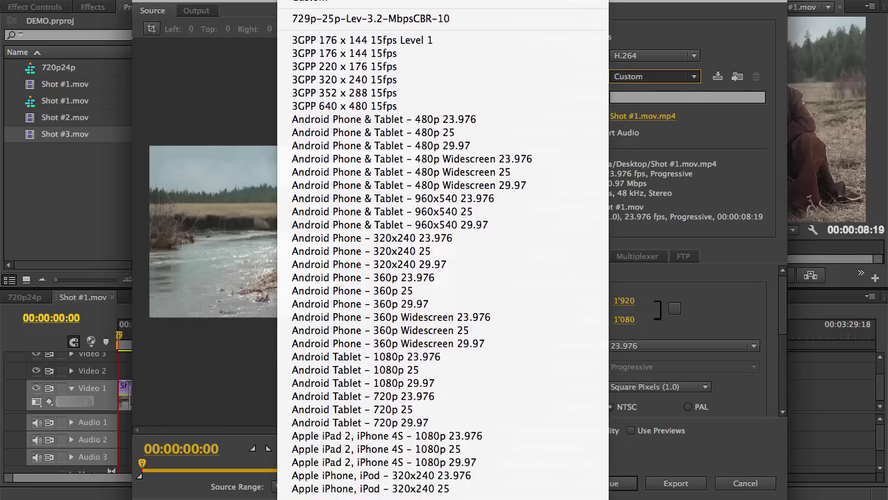
{"action": "scroll", "coordinate": [426, 478], "scroll_direction": "down", "scroll_amount": 6}
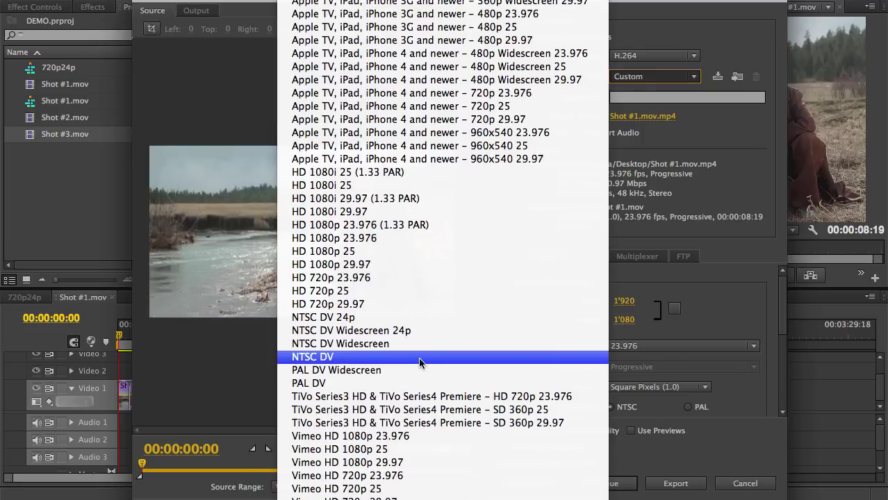
{"action": "left_click", "coordinate": [369, 239]}
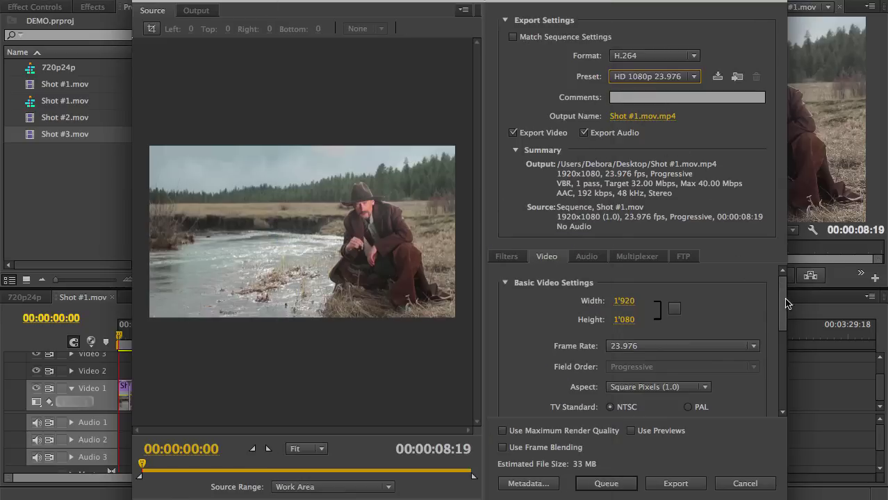
Use CBR encoding at 10.47 Mbps with Maximum Depth and Maximum Render Quality enabled.
{"action": "scroll", "coordinate": [785, 311], "scroll_direction": "down", "scroll_amount": 3}
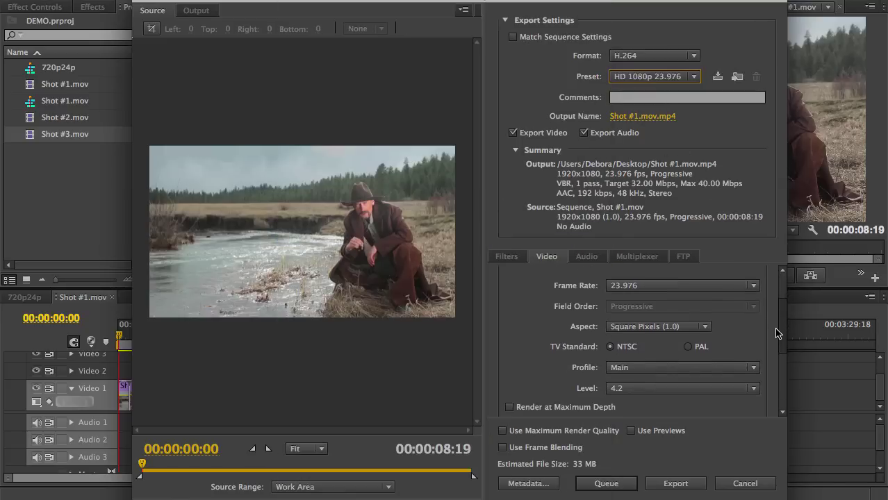
{"action": "scroll", "coordinate": [776, 329], "scroll_direction": "down", "scroll_amount": 3}
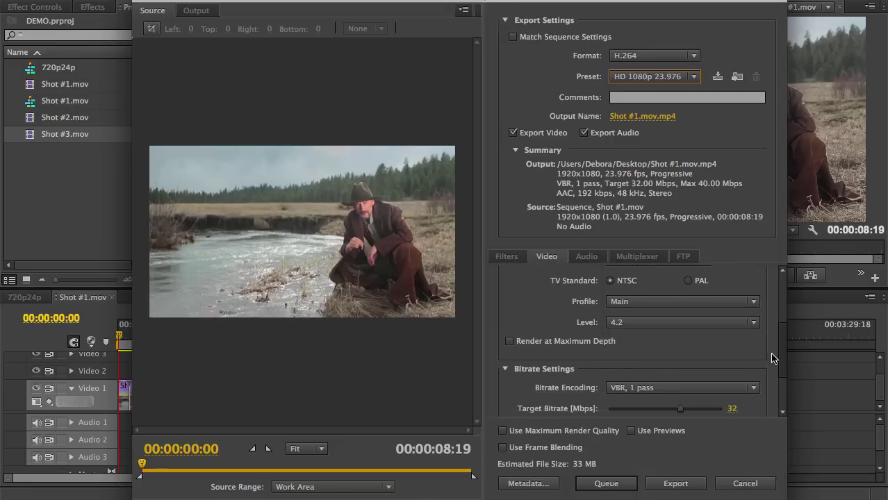
{"action": "scroll", "coordinate": [775, 359], "scroll_direction": "down", "scroll_amount": 1}
{"action": "left_click", "coordinate": [698, 367]}
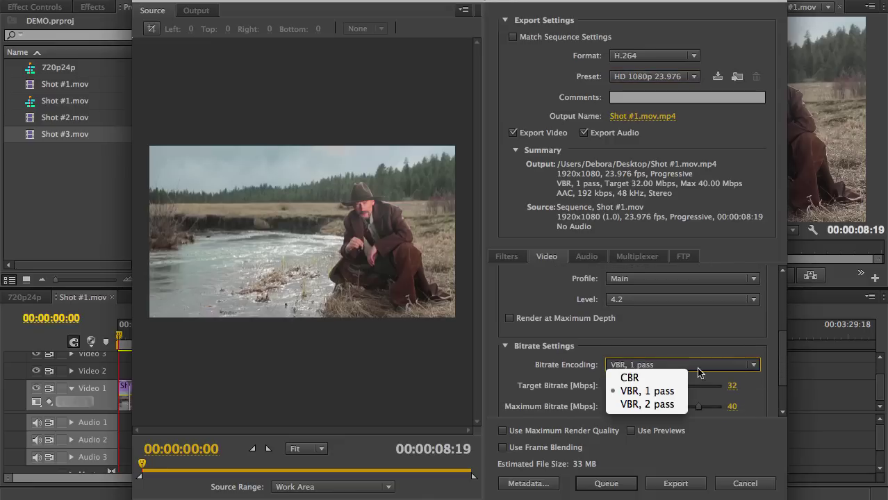
{"action": "left_click", "coordinate": [630, 379]}
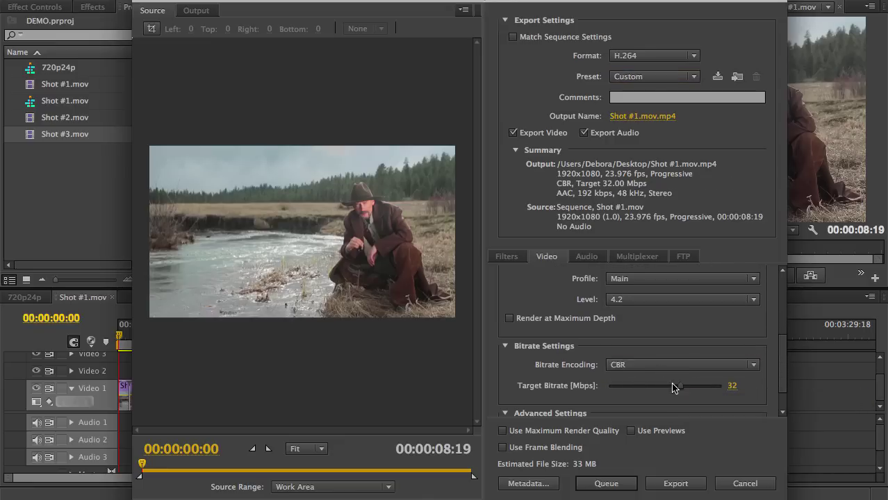
{"action": "left_click", "coordinate": [510, 319]}
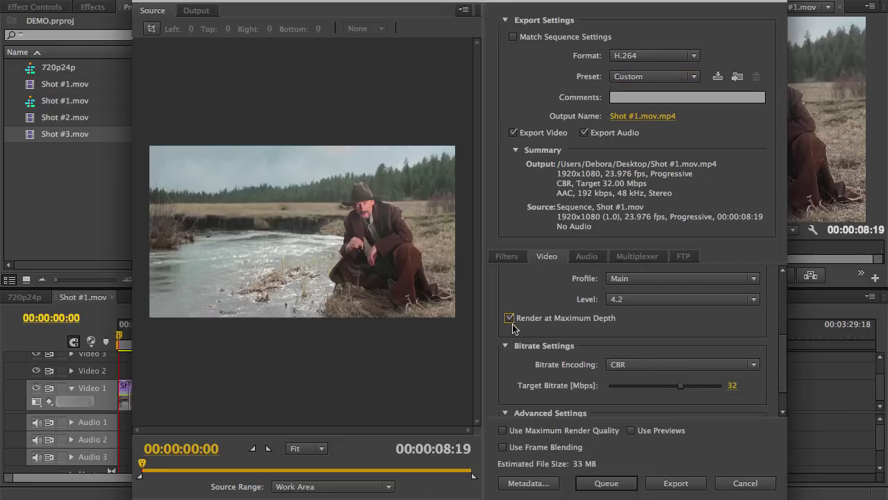
{"action": "left_click", "coordinate": [505, 432]}
{"action": "left_click_drag", "start_coordinate": [680, 386], "coordinate": [630, 393]}
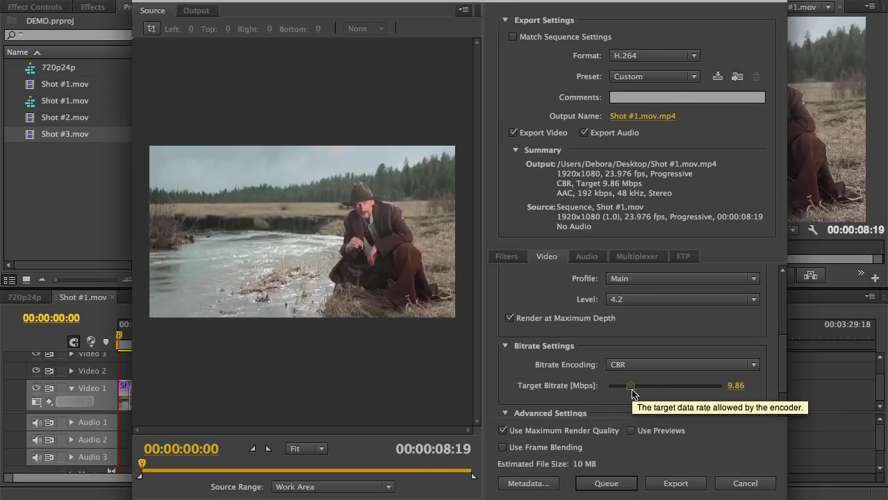
{"action": "left_click_drag", "start_coordinate": [632, 393], "coordinate": [634, 392]}
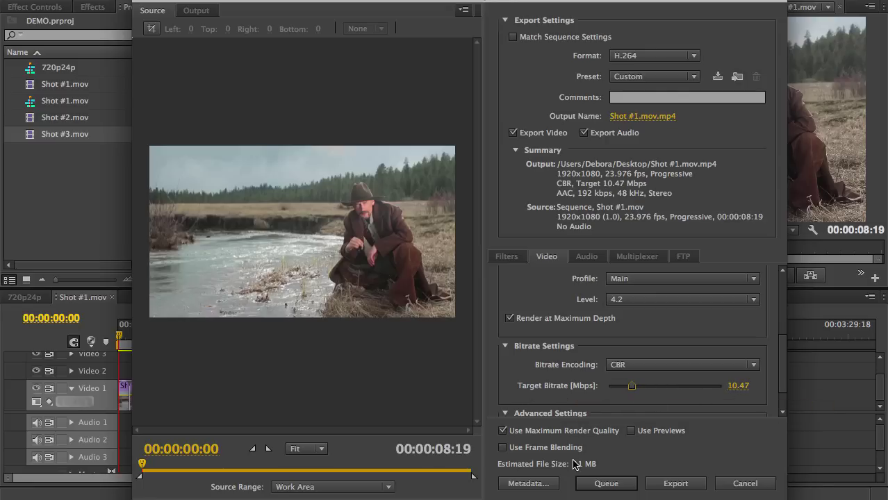
{"action": "left_click_drag", "start_coordinate": [783, 356], "coordinate": [793, 287]}
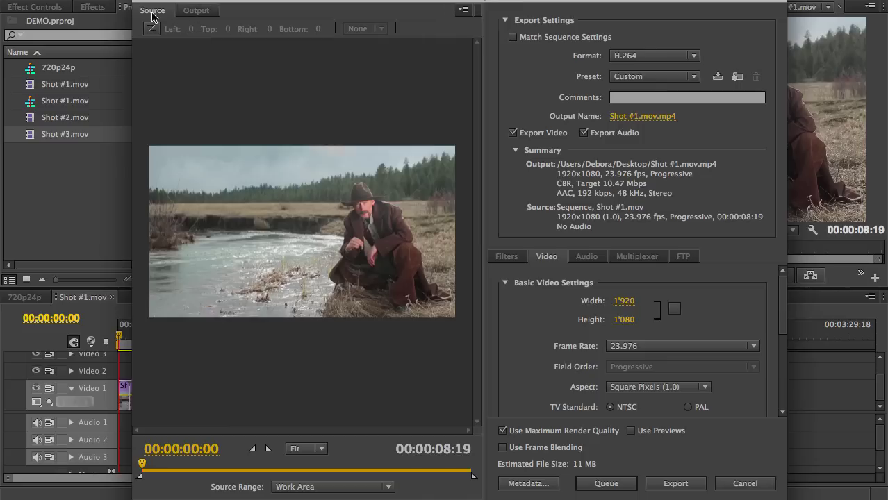
Crop the source by 140 pixels at top and bottom, then preview the letterboxed output.
{"action": "left_click", "coordinate": [197, 11]}
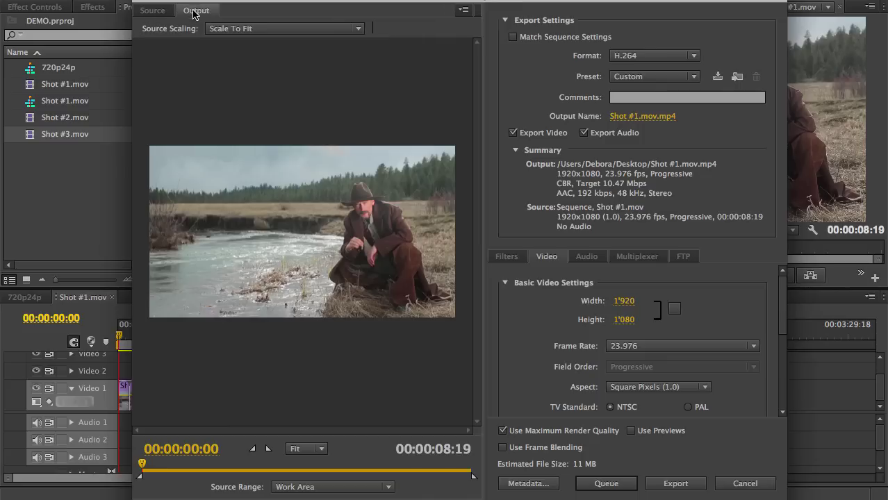
{"action": "left_click", "coordinate": [150, 10]}
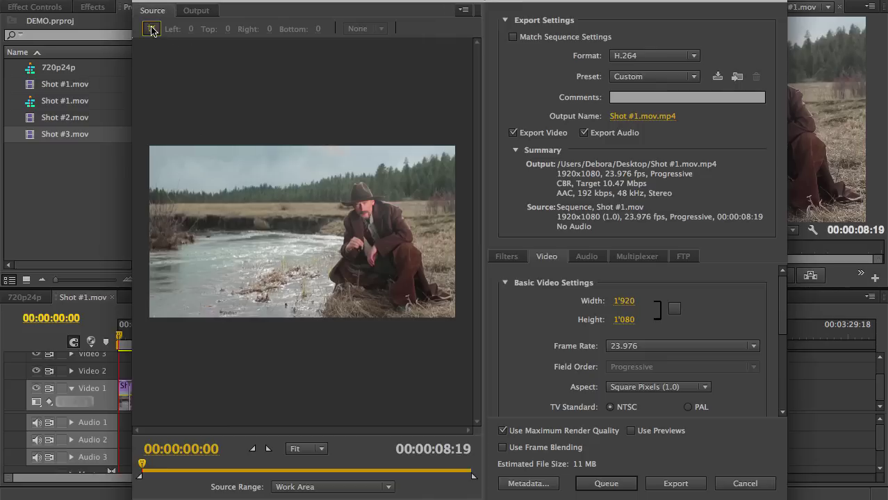
{"action": "left_click", "coordinate": [151, 28]}
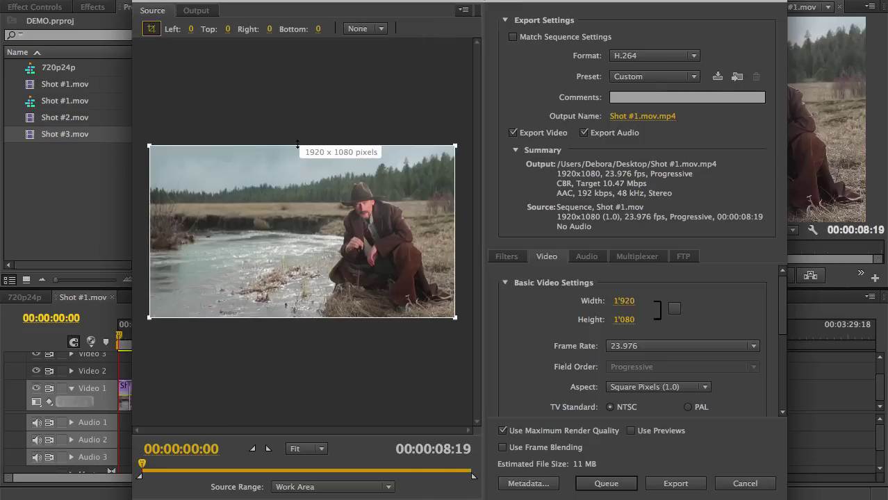
{"action": "left_click_drag", "start_coordinate": [303, 146], "coordinate": [303, 168]}
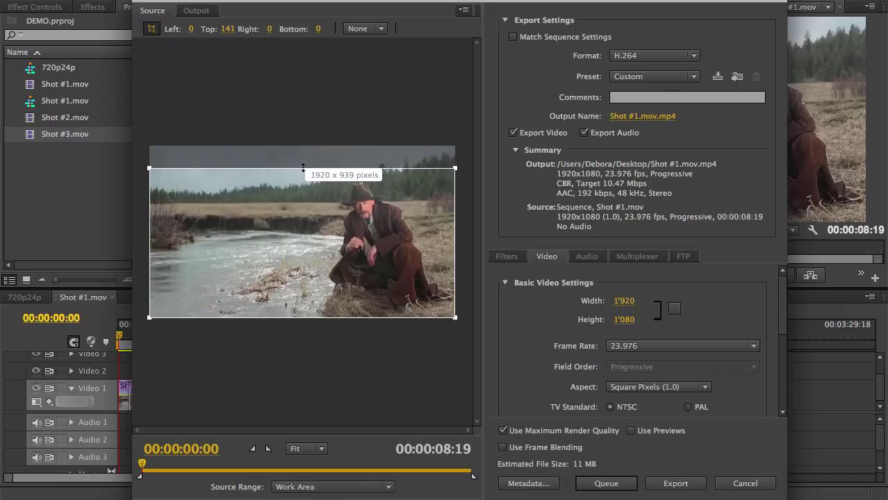
{"action": "left_click", "coordinate": [228, 29]}
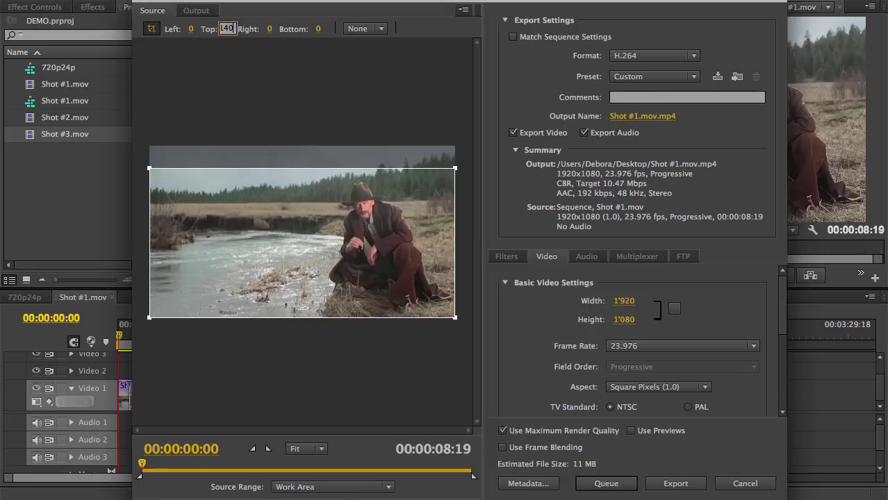
{"action": "type", "text": "140"}
{"action": "key", "text": "Return"}
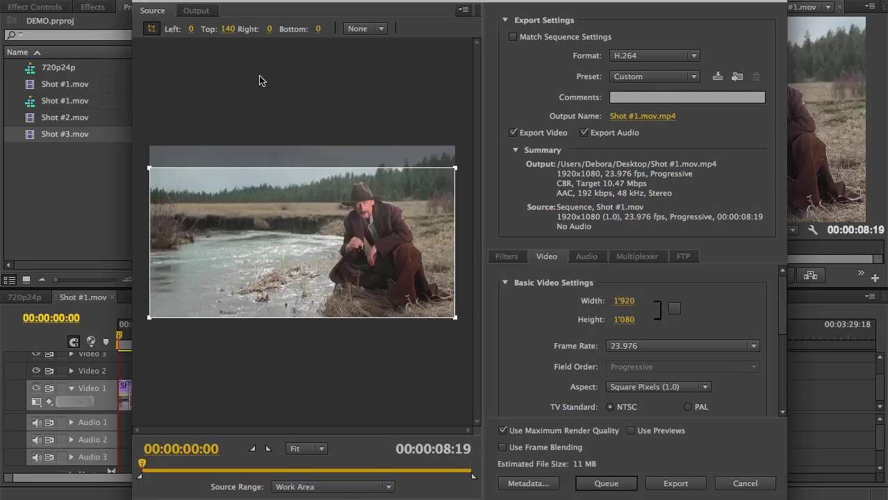
{"action": "left_click", "coordinate": [317, 29]}
{"action": "key", "text": "Return"}
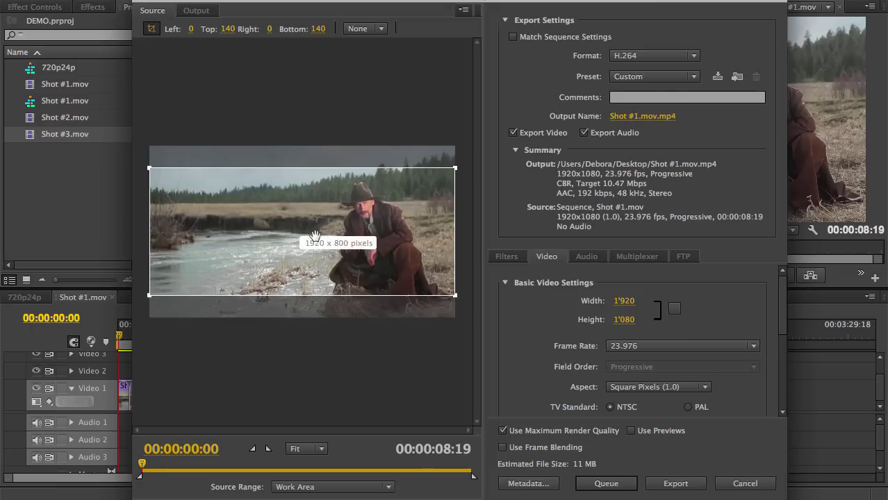
{"action": "left_click", "coordinate": [191, 12]}
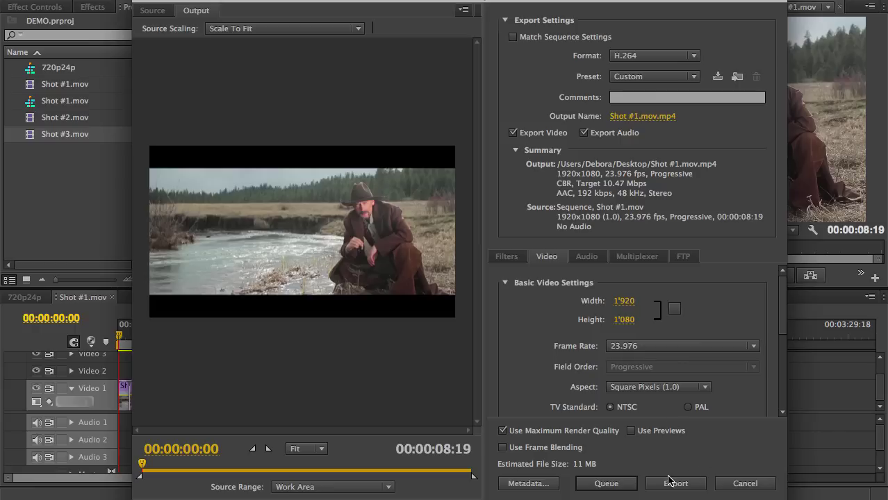
Close Export Settings without exporting and start a new sequence from the DSLR 1080p24 preset.
{"action": "left_click", "coordinate": [745, 484]}
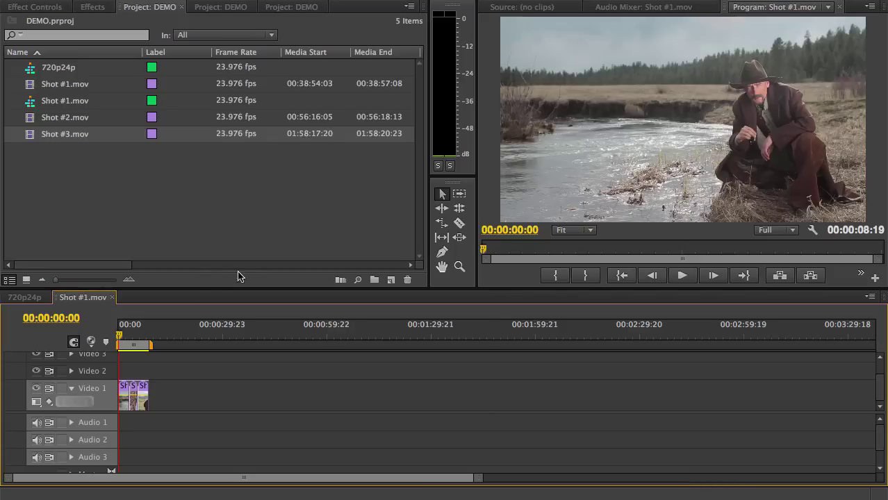
{"action": "left_click", "coordinate": [390, 280]}
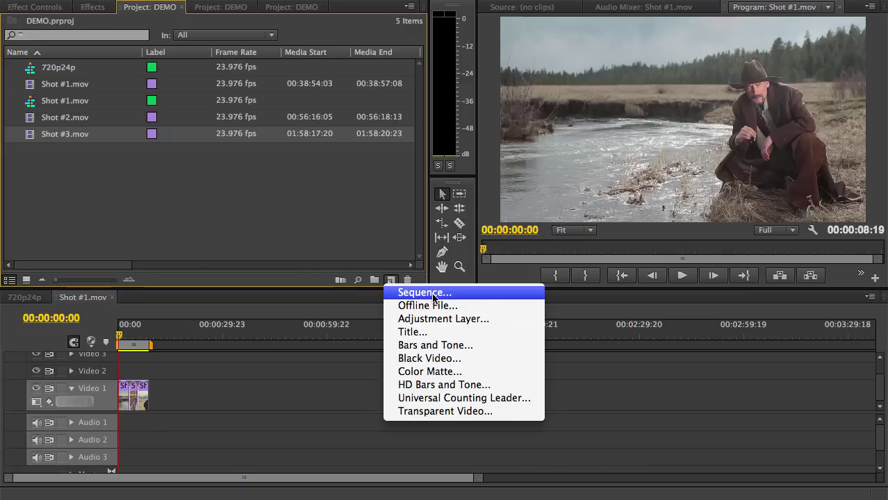
{"action": "left_click", "coordinate": [429, 293]}
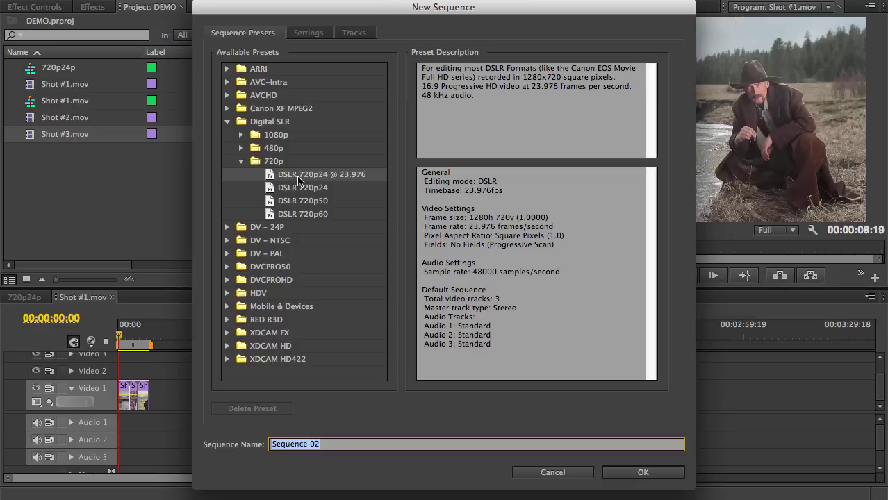
{"action": "left_click", "coordinate": [241, 161]}
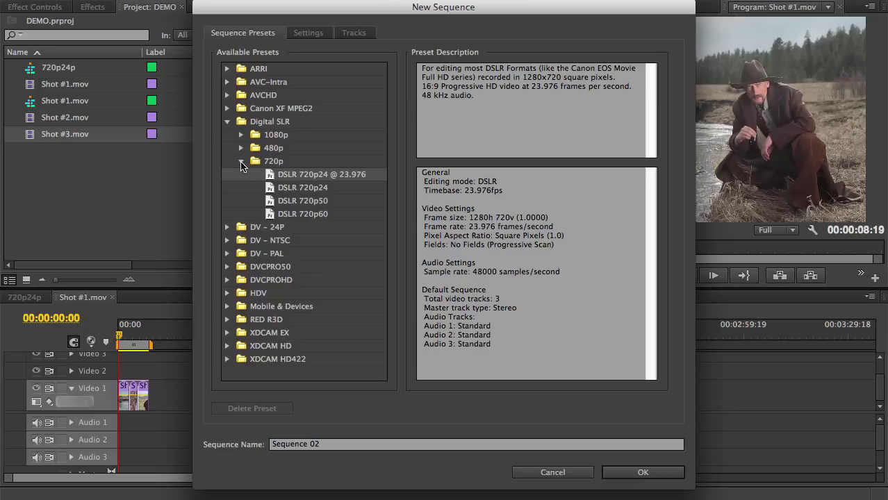
{"action": "left_click", "coordinate": [240, 135]}
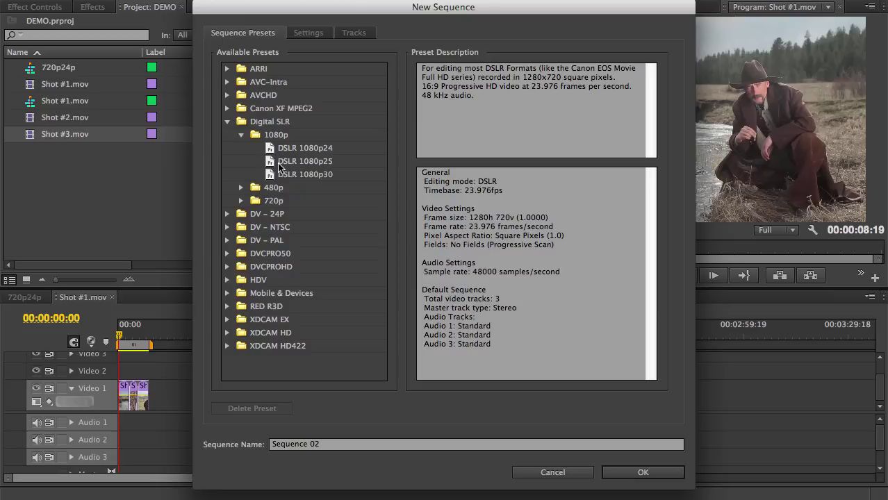
{"action": "left_click", "coordinate": [281, 149]}
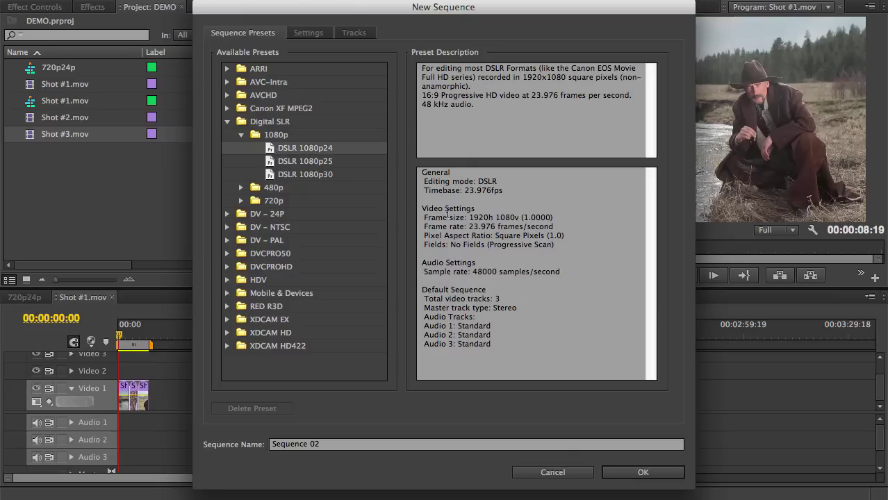
Switch the editing mode to Custom, set frame height to 800, and create the sequence.
{"action": "left_click", "coordinate": [316, 34]}
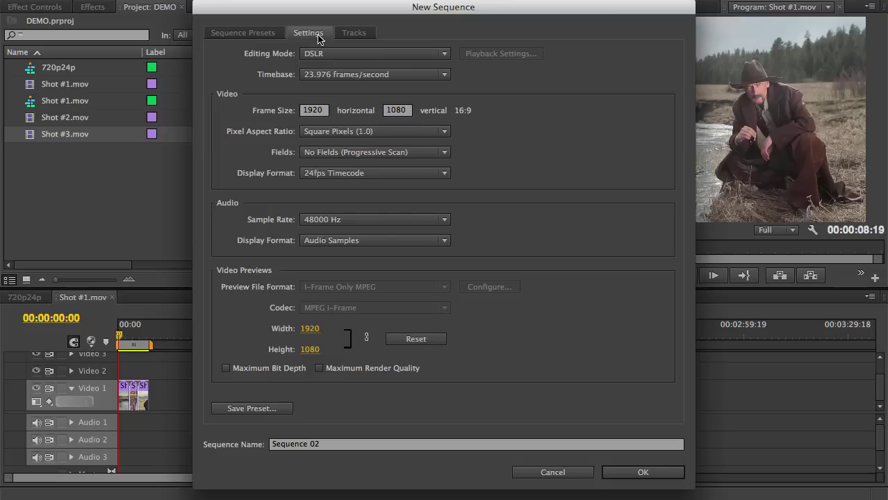
{"action": "left_click", "coordinate": [445, 54]}
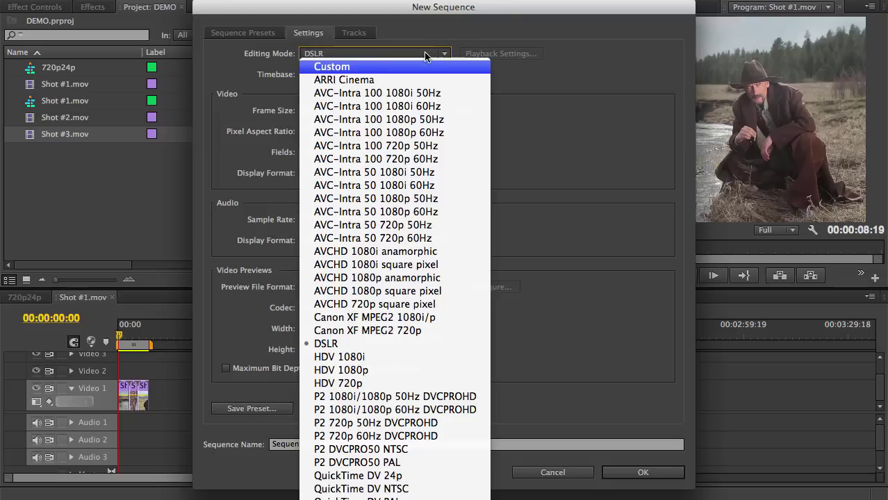
{"action": "left_click", "coordinate": [360, 66]}
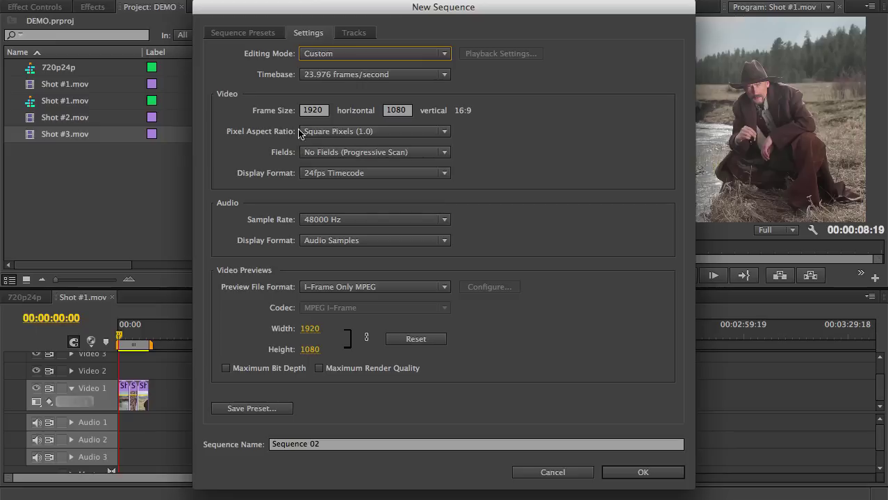
{"action": "left_click", "coordinate": [399, 112]}
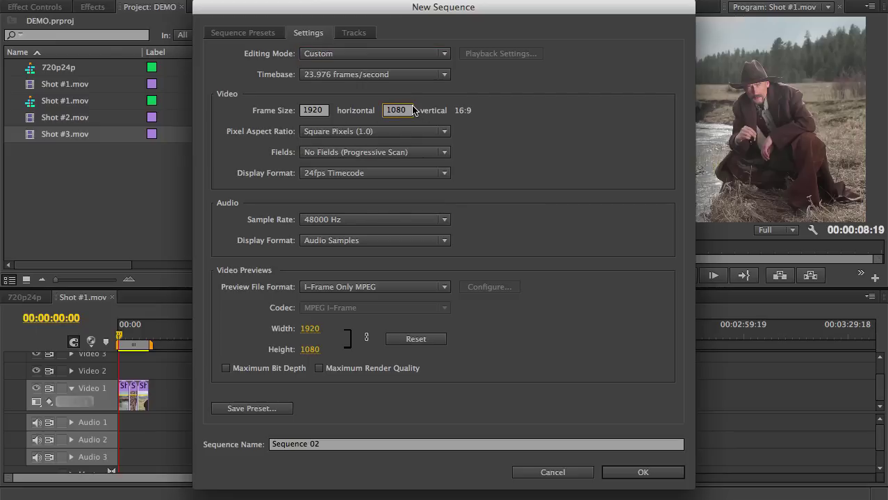
{"action": "type", "text": "8"}
{"action": "left_click", "coordinate": [547, 151]}
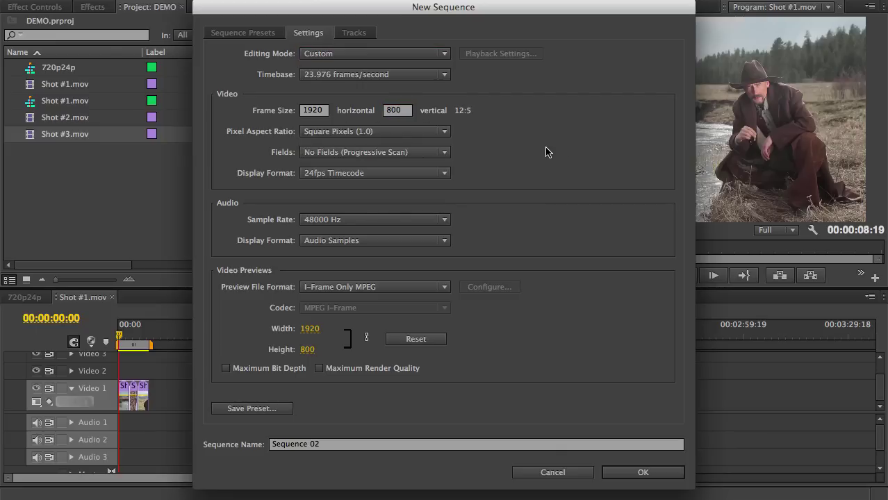
{"action": "left_click", "coordinate": [642, 473]}
Place Shot #1.mov at the start of Video 1, keeping the sequence's existing settings.
{"action": "left_click", "coordinate": [31, 102]}
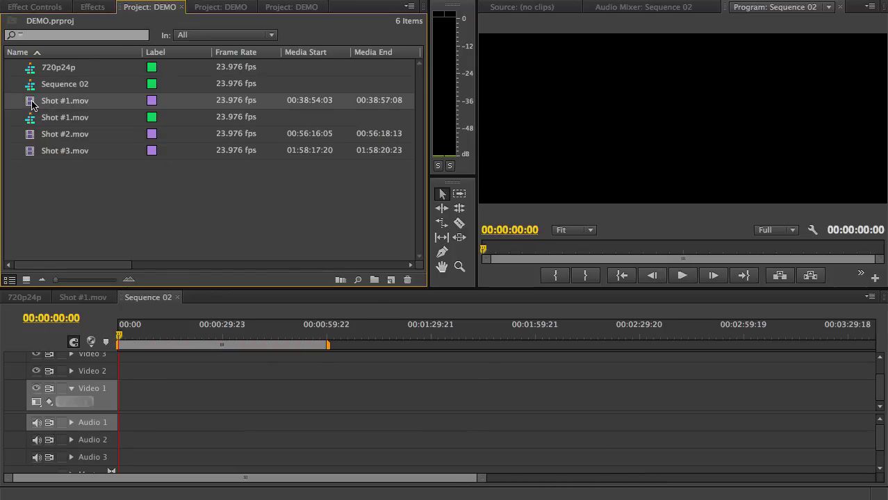
{"action": "left_click_drag", "start_coordinate": [31, 102], "coordinate": [123, 396]}
{"action": "left_click", "coordinate": [527, 283]}
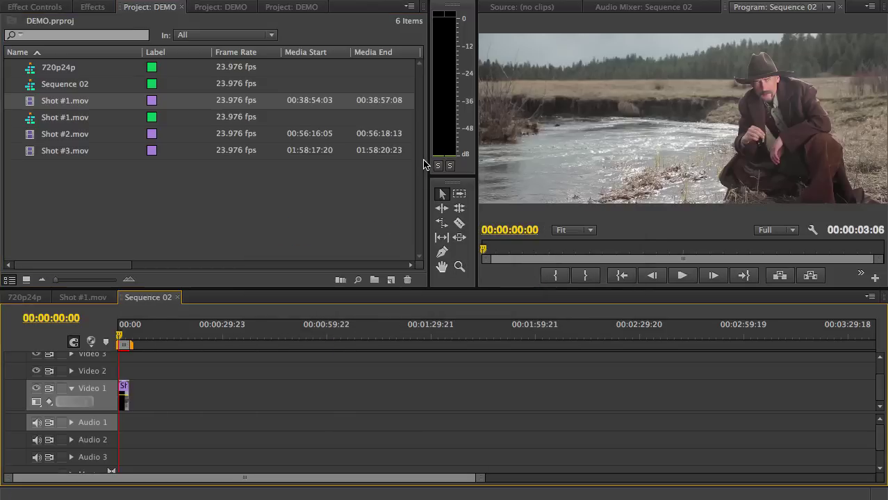
Enlarge the Program monitor, scrub through the shots, and bring up Effect Controls.
{"action": "left_click_drag", "start_coordinate": [426, 163], "coordinate": [367, 158]}
{"action": "left_click_drag", "start_coordinate": [467, 148], "coordinate": [377, 113]}
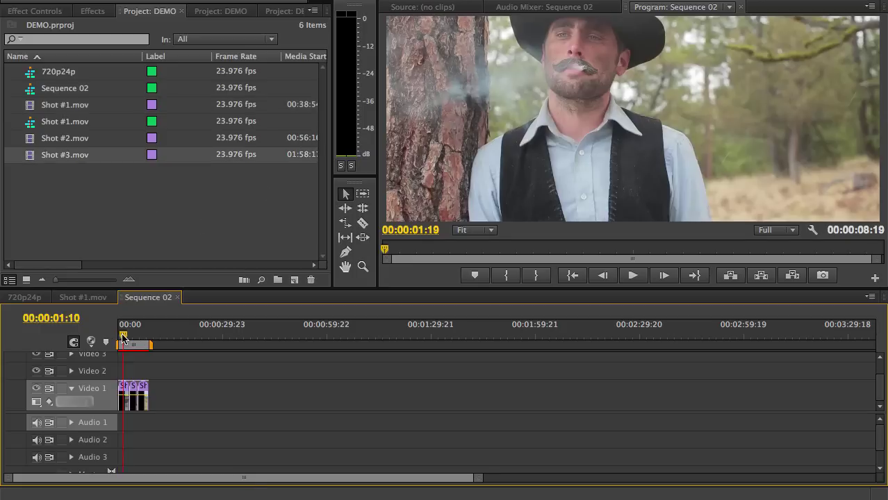
{"action": "left_click_drag", "start_coordinate": [125, 339], "coordinate": [137, 339]}
{"action": "left_click_drag", "start_coordinate": [137, 338], "coordinate": [120, 338]}
{"action": "left_click", "coordinate": [93, 11]}
{"action": "left_click", "coordinate": [35, 11]}
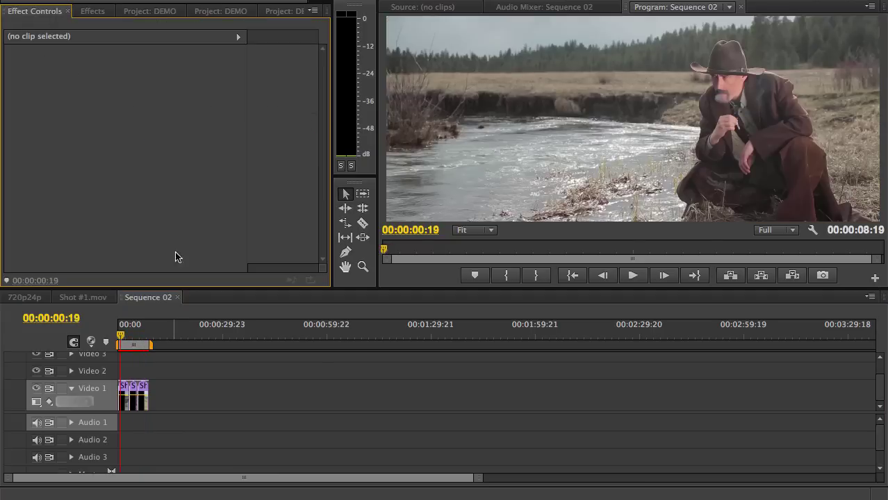
Shift Shot #1 upward by setting its Motion Position to 960, 313.
{"action": "left_click", "coordinate": [123, 393]}
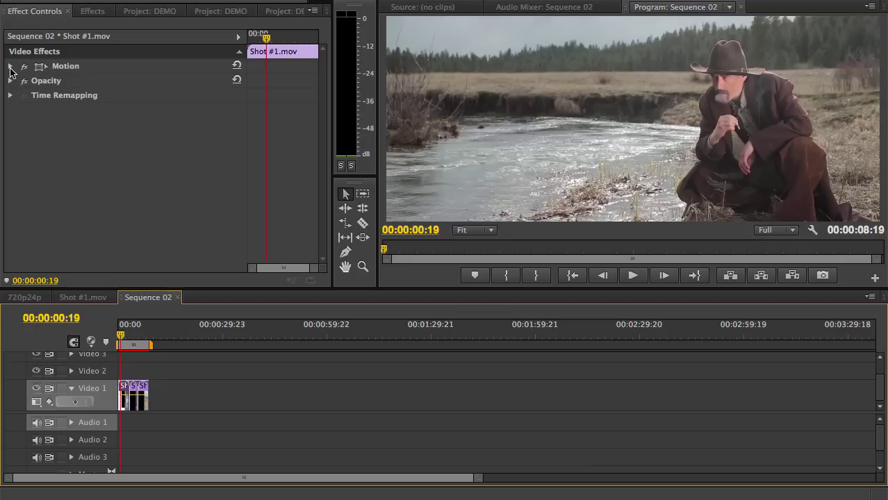
{"action": "left_click", "coordinate": [11, 66]}
{"action": "left_click_drag", "start_coordinate": [167, 81], "coordinate": [136, 82]}
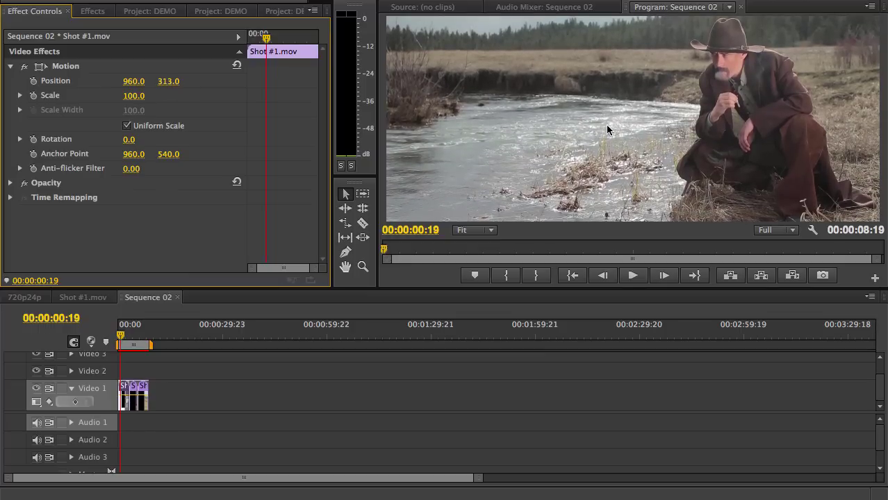
Select Shot #3.mov and scrub around 00:00:06:14 to check its 960, 514.1 framing.
{"action": "left_click_drag", "start_coordinate": [120, 337], "coordinate": [134, 338]}
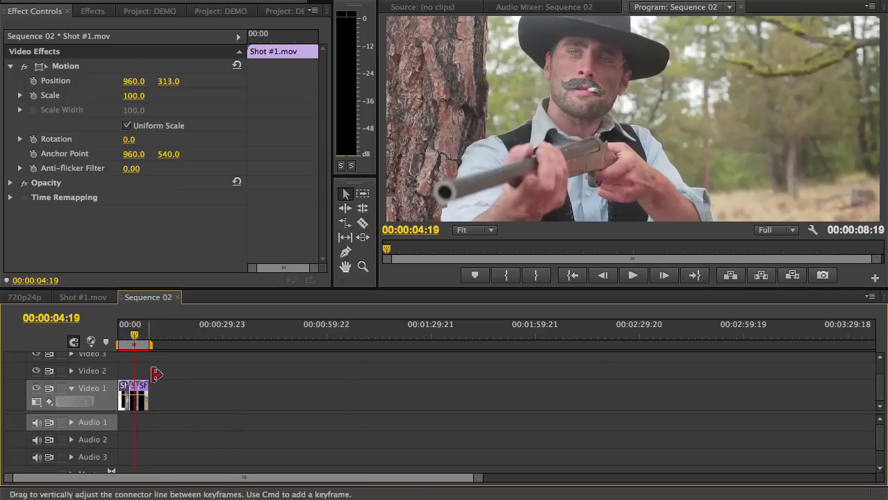
{"action": "left_click_drag", "start_coordinate": [139, 334], "coordinate": [143, 335]}
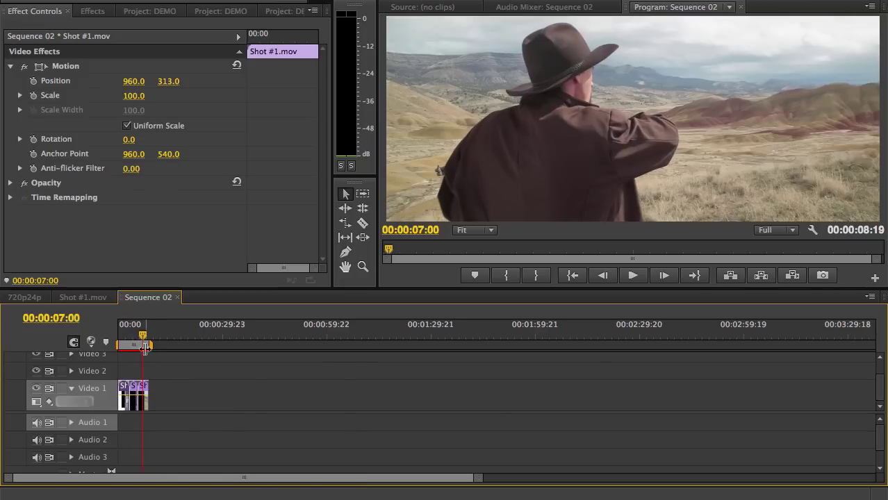
{"action": "left_click", "coordinate": [144, 393]}
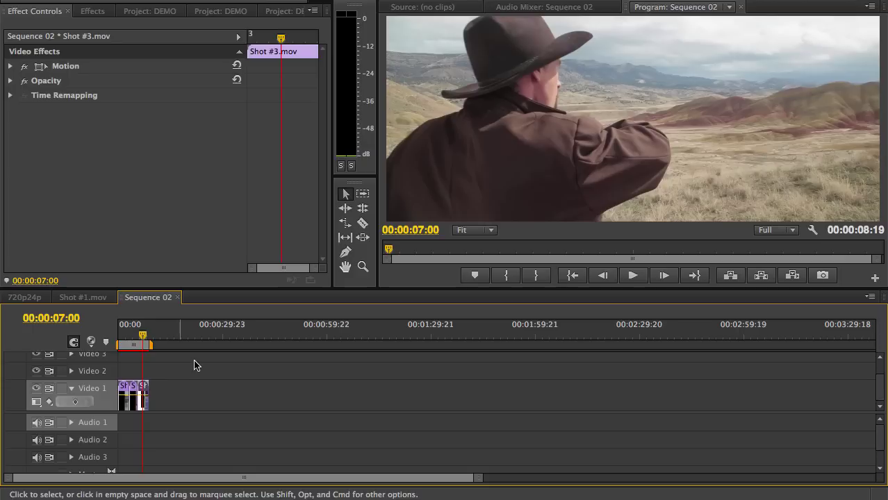
{"action": "left_click_drag", "start_coordinate": [148, 340], "coordinate": [147, 341]}
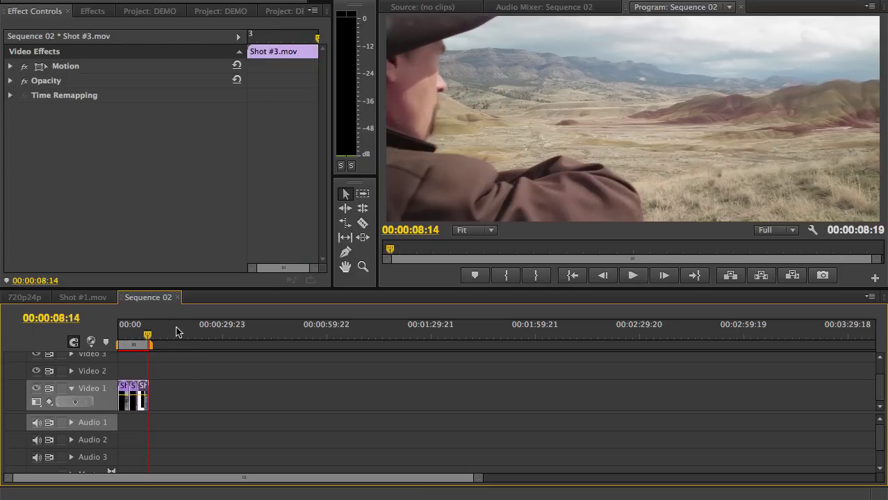
{"action": "left_click", "coordinate": [142, 340]}
{"action": "left_click_drag", "start_coordinate": [142, 340], "coordinate": [147, 340]}
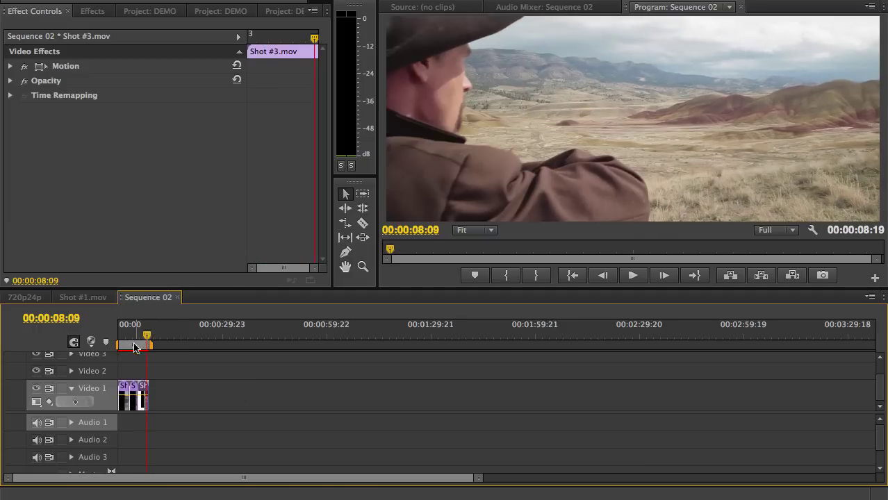
{"action": "left_click_drag", "start_coordinate": [147, 340], "coordinate": [138, 339]}
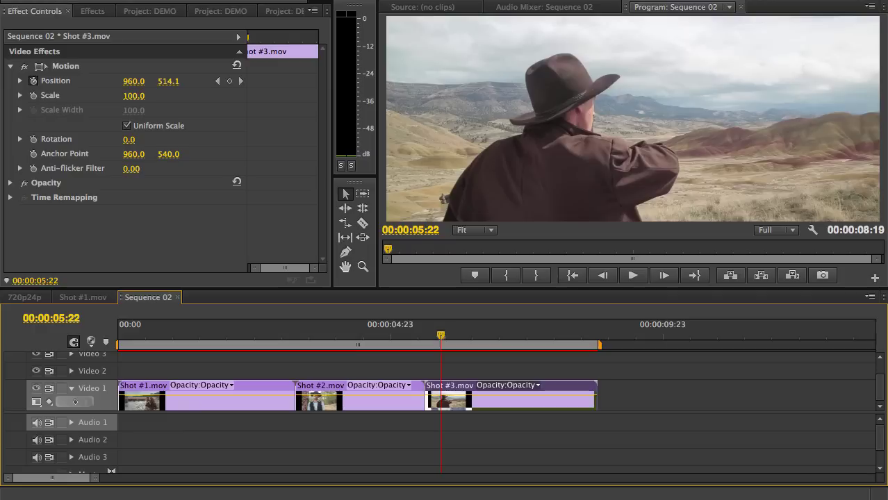
Open the media Export Settings for Sequence 02 with H.264 output.
{"action": "left_click", "coordinate": [125, 0]}
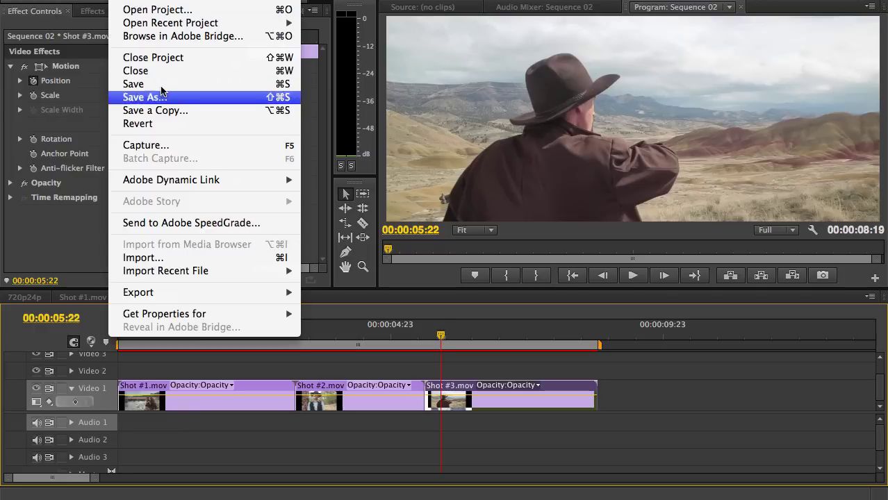
{"action": "mouse_move", "coordinate": [209, 291]}
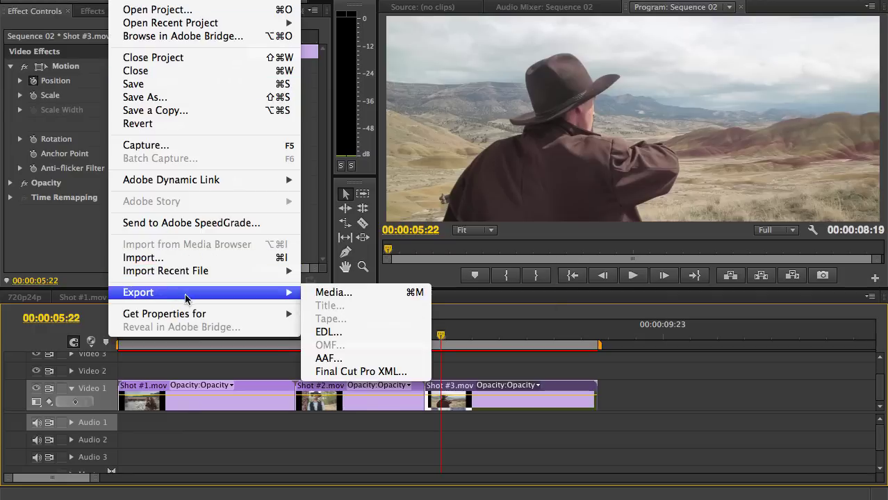
{"action": "left_click", "coordinate": [310, 291]}
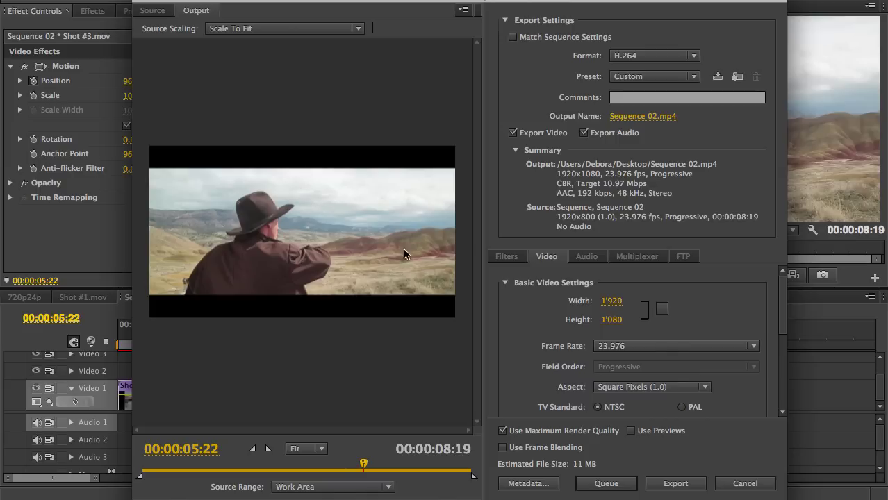
{"action": "left_click", "coordinate": [612, 319]}
{"action": "type", "text": "800"}
{"action": "key", "text": "Return"}
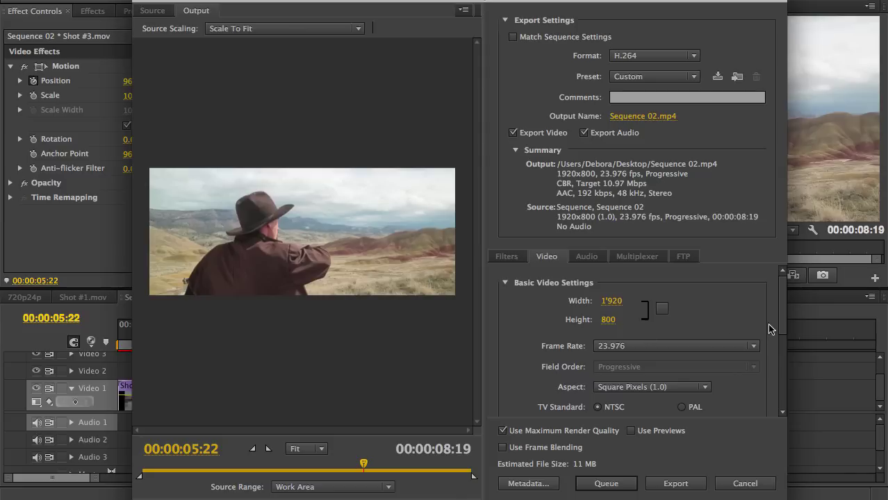
{"action": "left_click_drag", "start_coordinate": [780, 321], "coordinate": [779, 351]}
{"action": "scroll", "coordinate": [780, 351], "scroll_direction": "up", "scroll_amount": 3}
{"action": "left_click", "coordinate": [605, 320]}
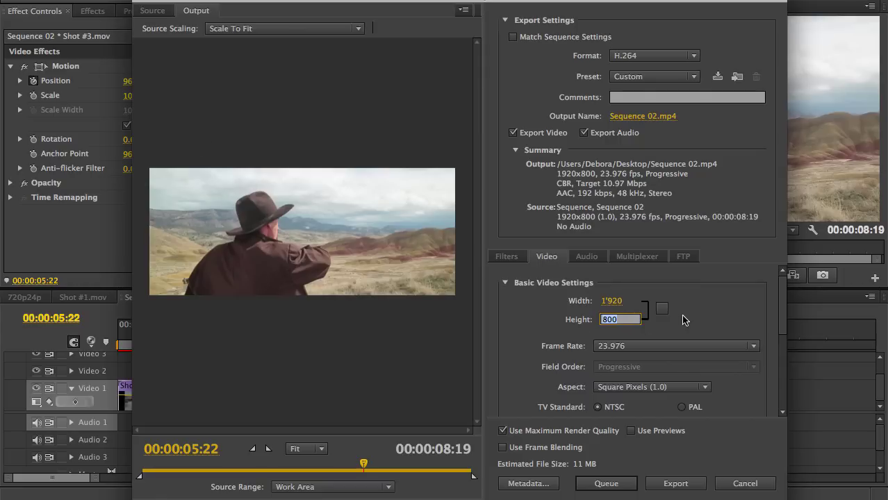
{"action": "type", "text": "1080"}
{"action": "key", "text": "Return"}
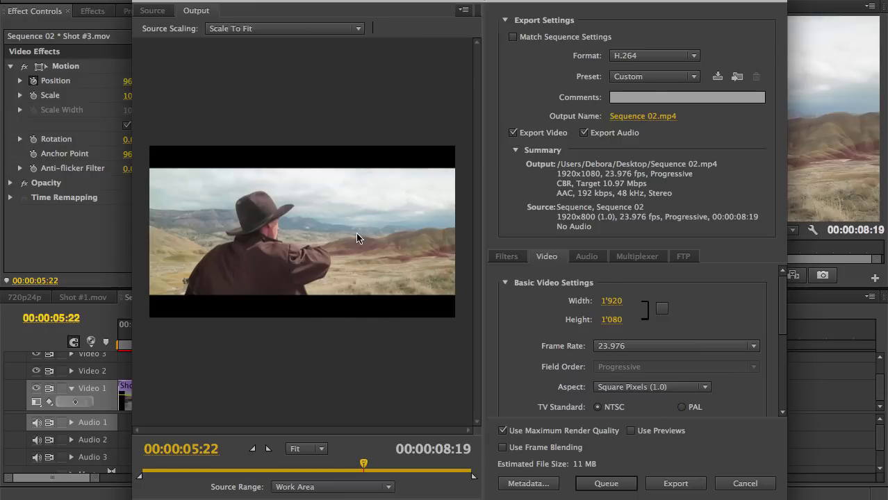
Set the export height to 800, compare against 1080 letterboxing, then settle on 800.
{"action": "left_click", "coordinate": [612, 320]}
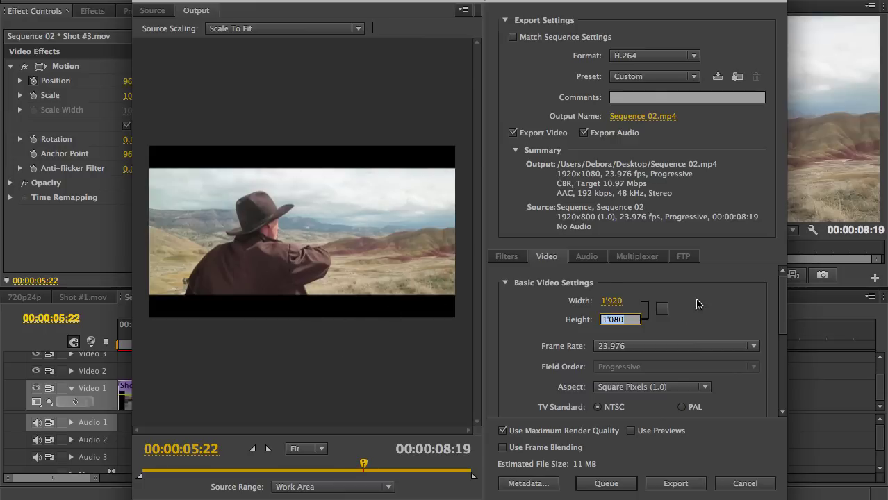
{"action": "type", "text": "800"}
{"action": "key", "text": "Return"}
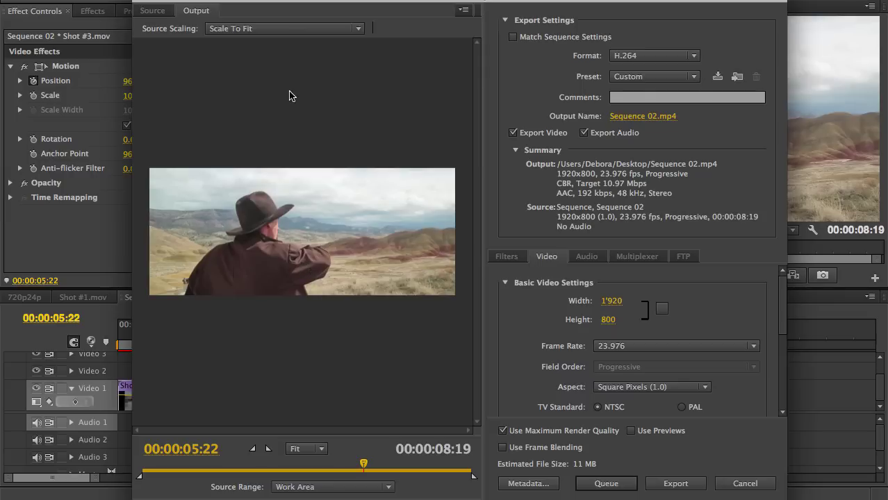
{"action": "left_click", "coordinate": [606, 320]}
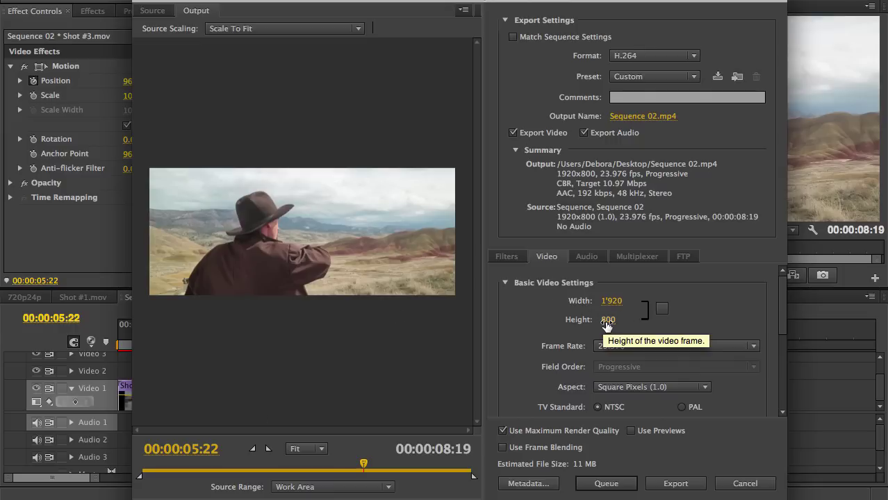
{"action": "type", "text": "1080"}
{"action": "key", "text": "Return"}
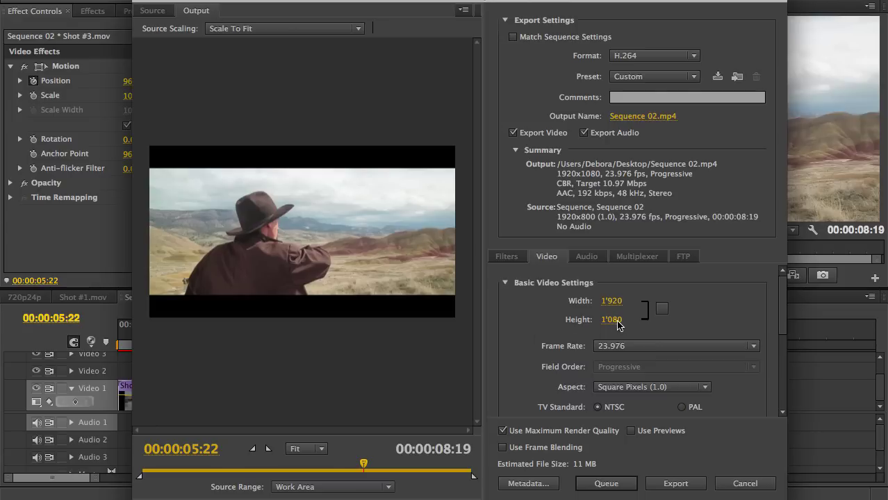
{"action": "left_click", "coordinate": [614, 320]}
{"action": "type", "text": "800"}
{"action": "key", "text": "Return"}
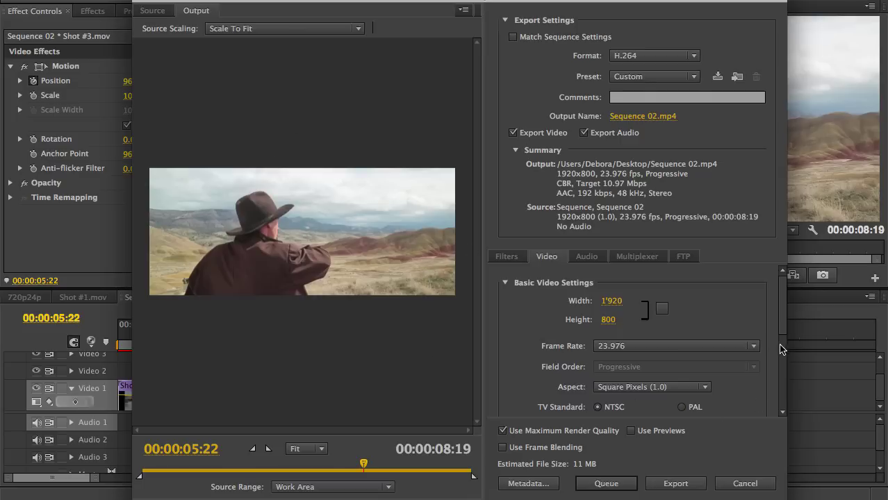
{"action": "scroll", "coordinate": [784, 329], "scroll_direction": "down", "scroll_amount": 5}
{"action": "scroll", "coordinate": [784, 329], "scroll_direction": "up", "scroll_amount": 5}
{"action": "left_click", "coordinate": [609, 319]}
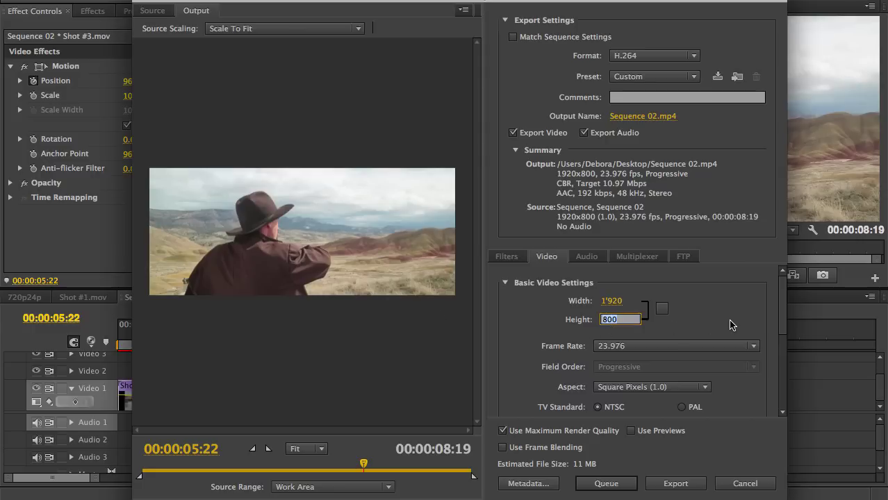
{"action": "type", "text": "10"}
{"action": "key", "text": "Return"}
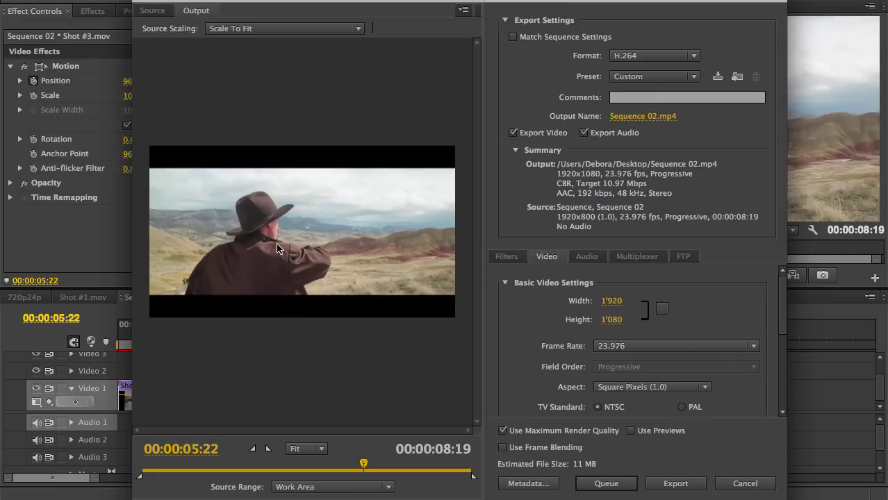
{"action": "left_click", "coordinate": [612, 321]}
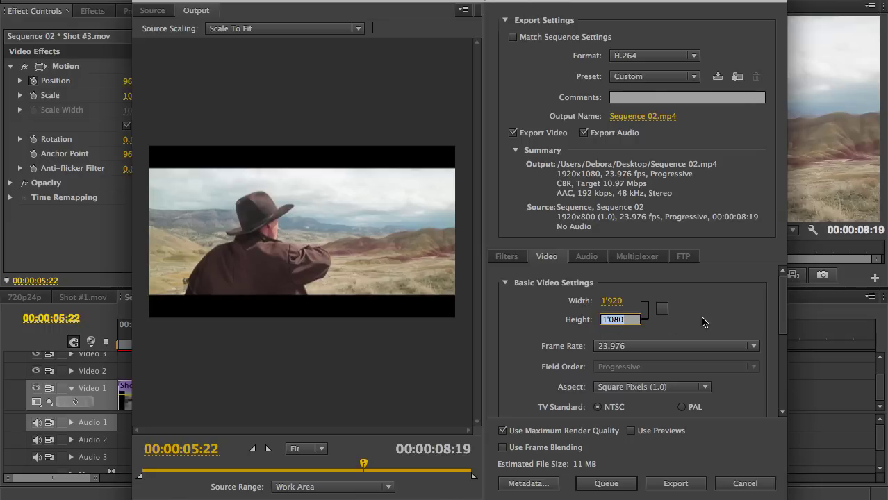
{"action": "type", "text": "800"}
{"action": "key", "text": "Return"}
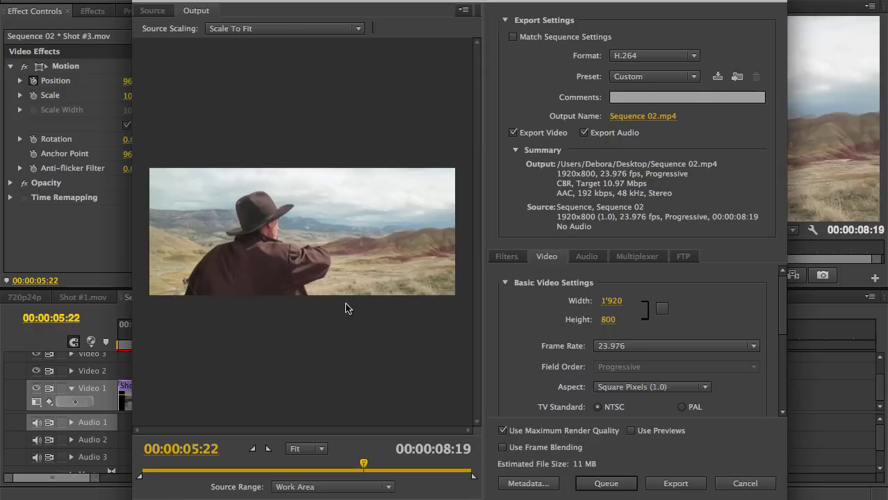